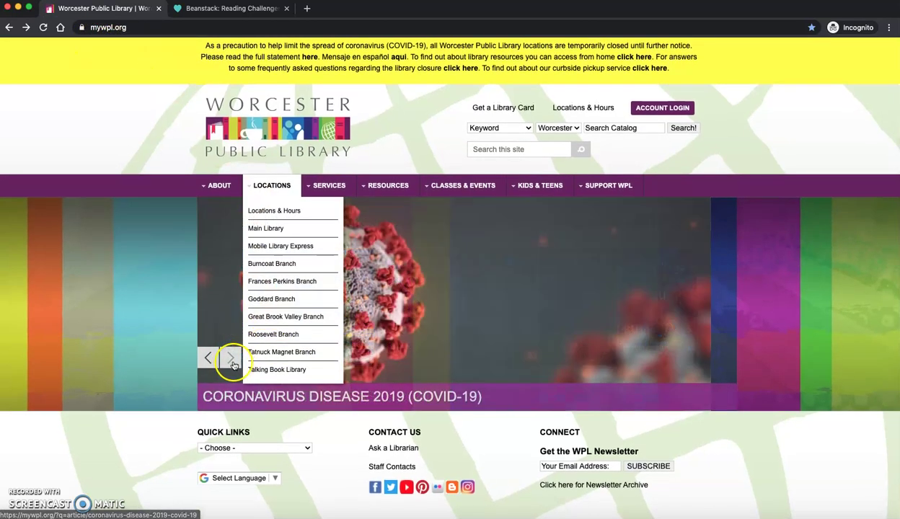
# Step: Advance the homepage slideshow to the Summer Reading 2020 slide and open its article
pyautogui.click(228, 359)
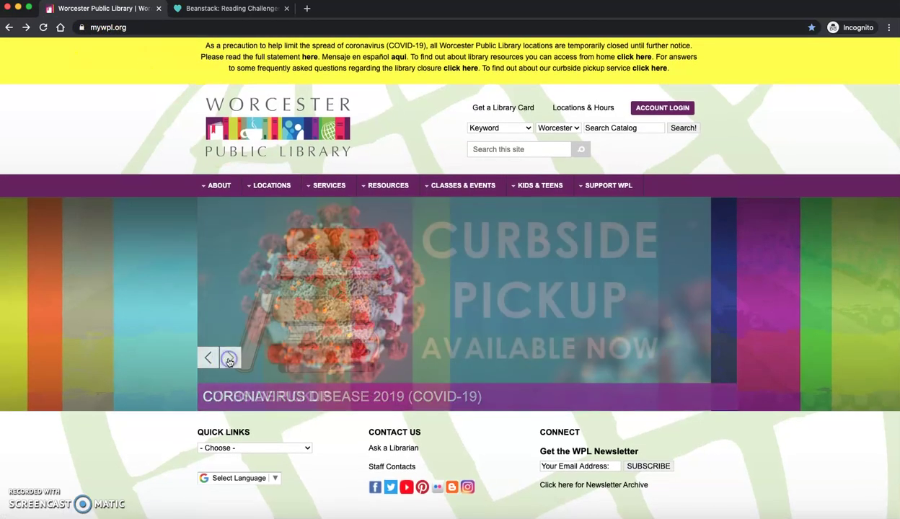
pyautogui.click(229, 359)
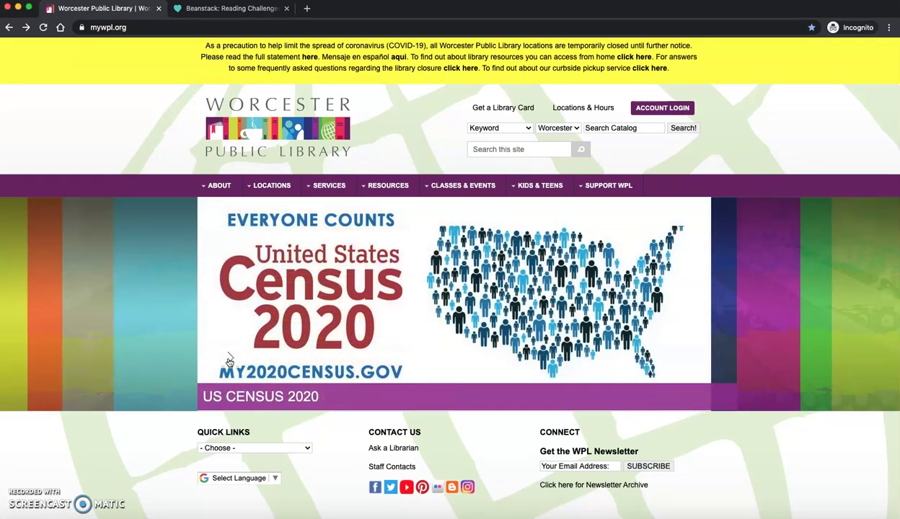
pyautogui.click(228, 360)
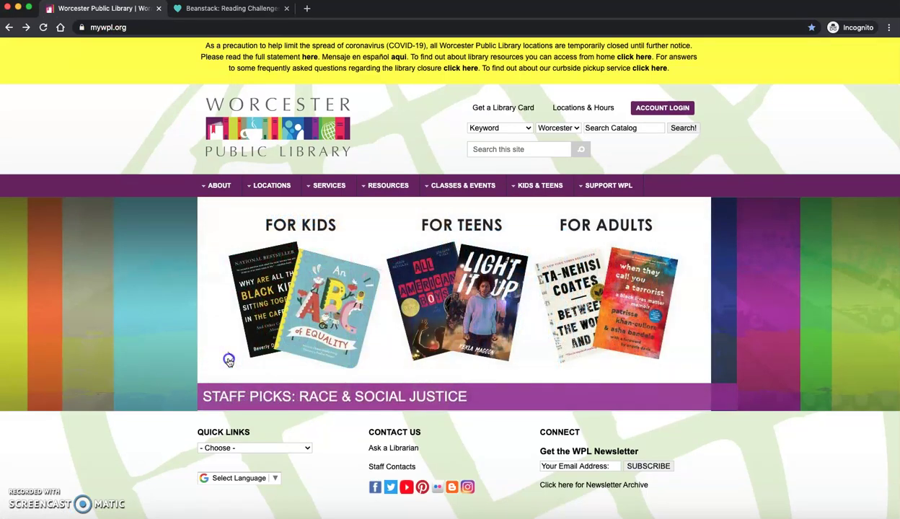
pyautogui.click(228, 359)
pyautogui.click(439, 298)
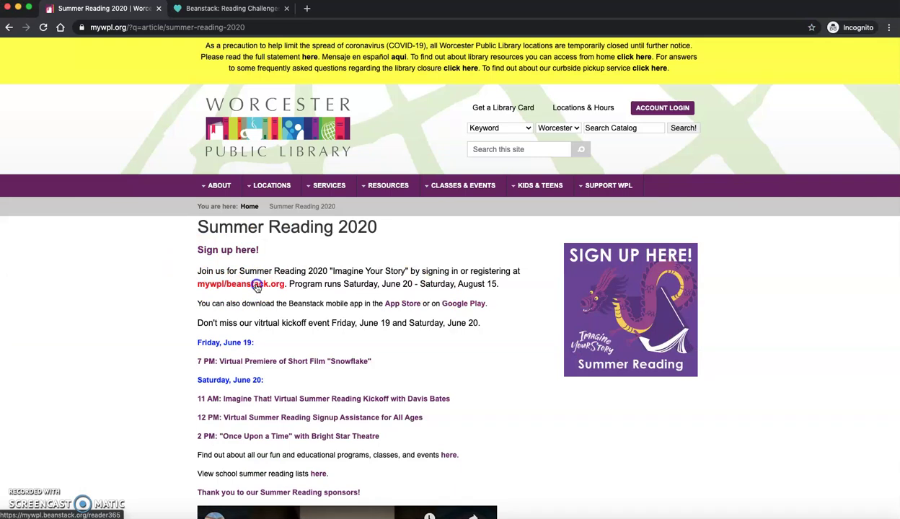
# Step: Follow the library's Beanstack link and sign in with the account username and password
pyautogui.click(256, 285)
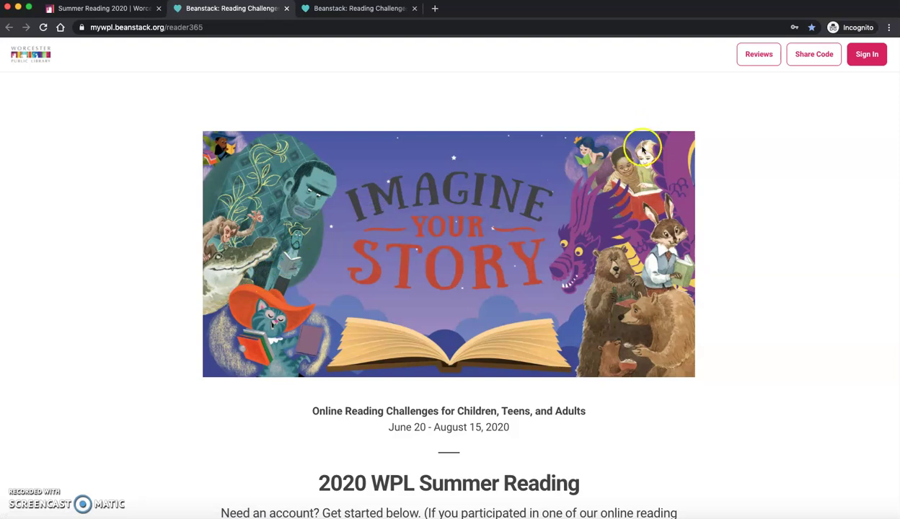
pyautogui.click(870, 58)
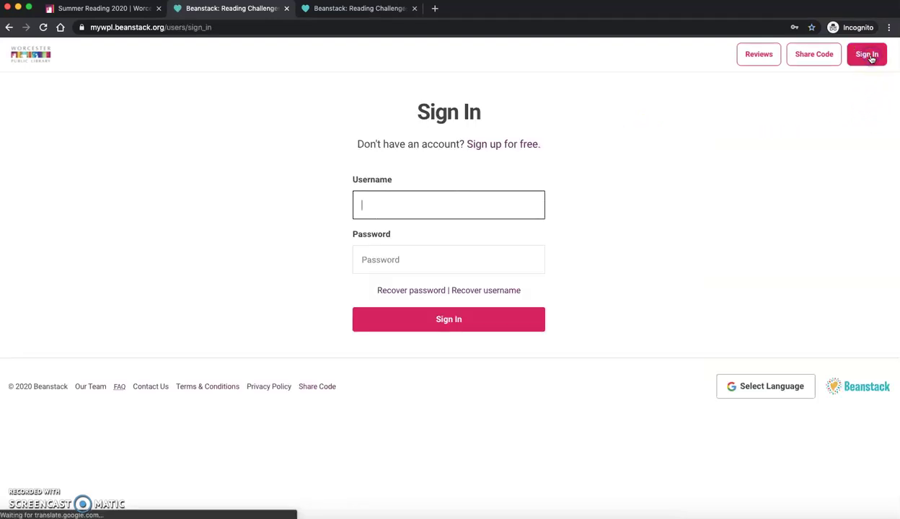
pyautogui.write('jl')
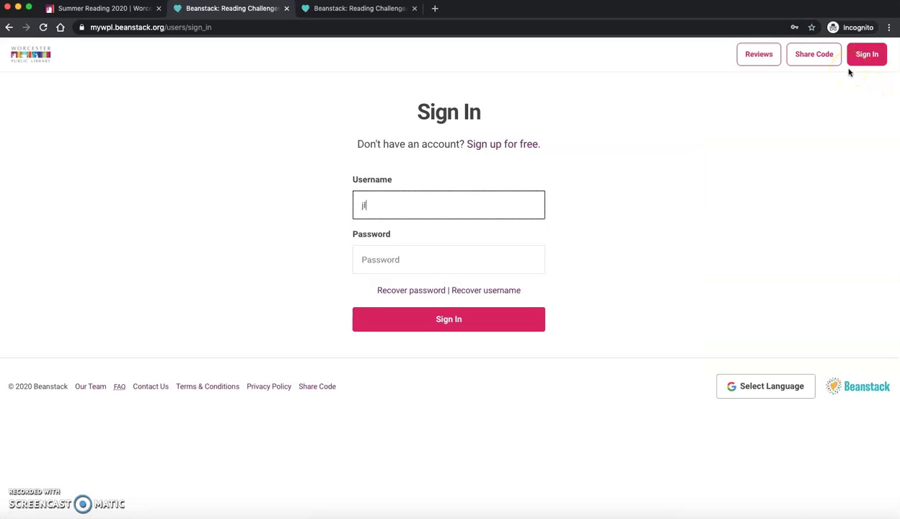
pyautogui.write('ibrarian')
pyautogui.press('Tab')
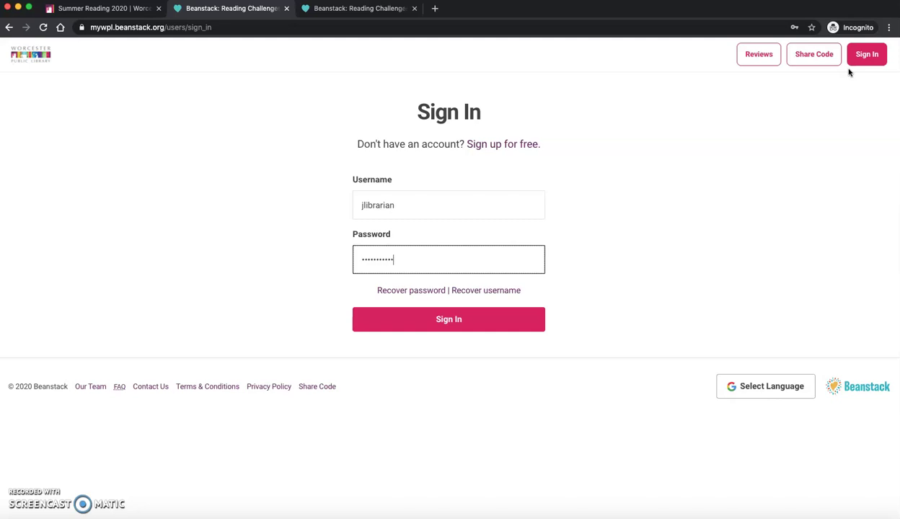
pyautogui.press('Return')
pyautogui.click(849, 63)
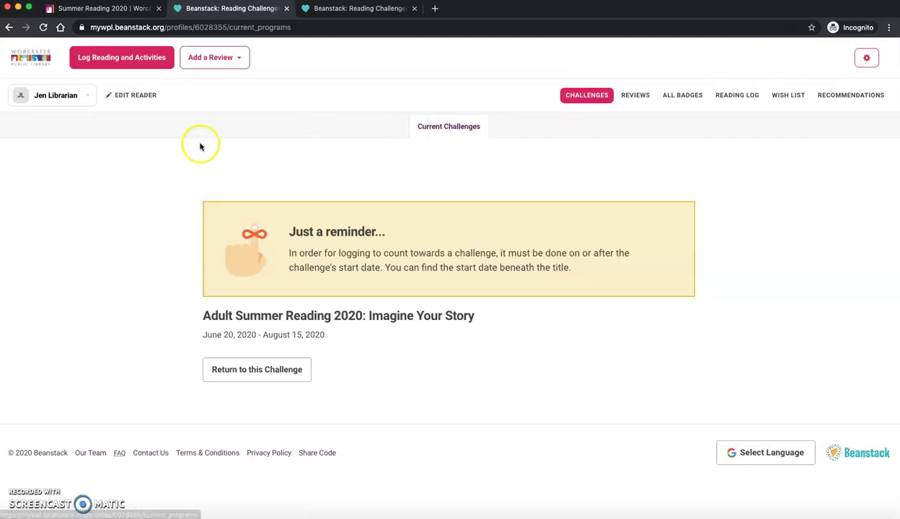
# Step: Start Log Reading and Activities, keeping the adult reader's profile selected
pyautogui.click(118, 58)
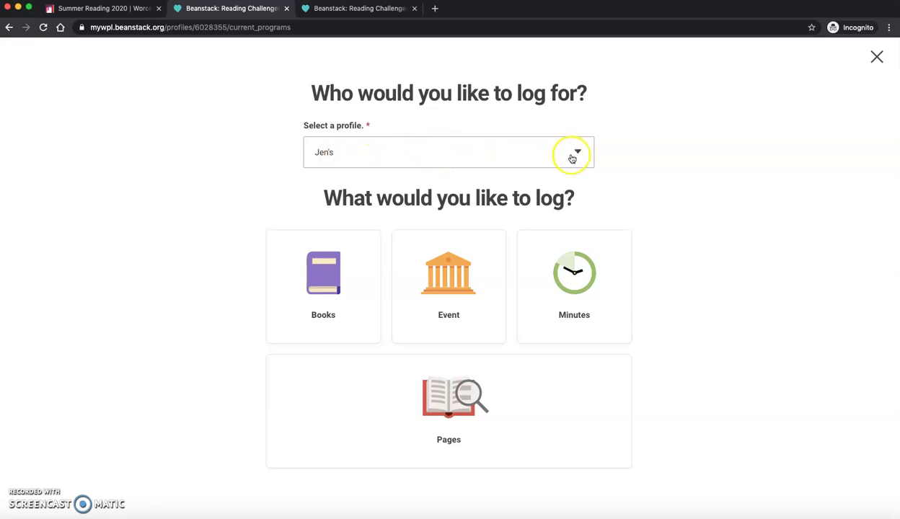
pyautogui.click(578, 153)
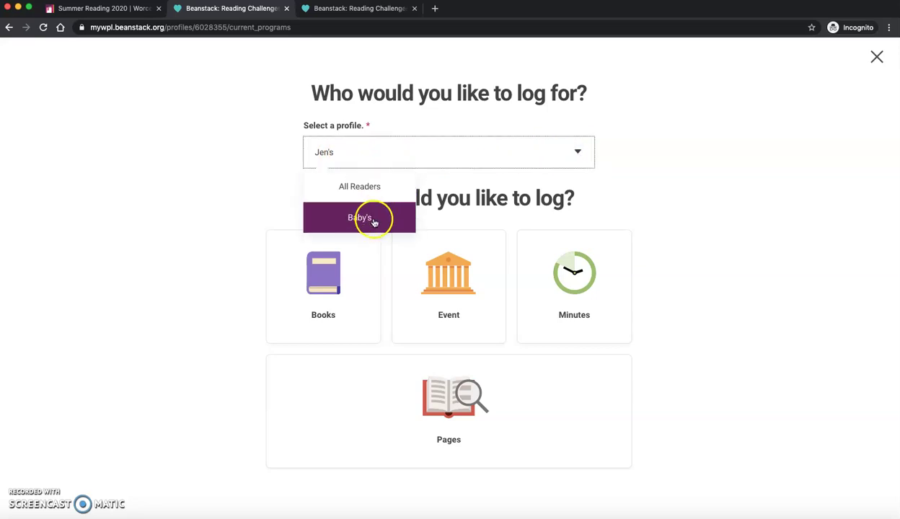
pyautogui.click(349, 151)
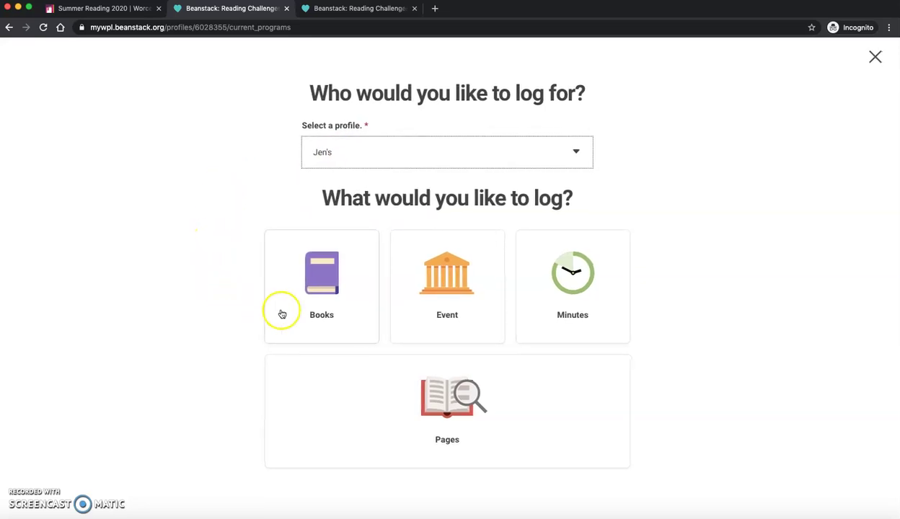
# Step: Choose to log a book and set the reading date to June 18
pyautogui.click(326, 283)
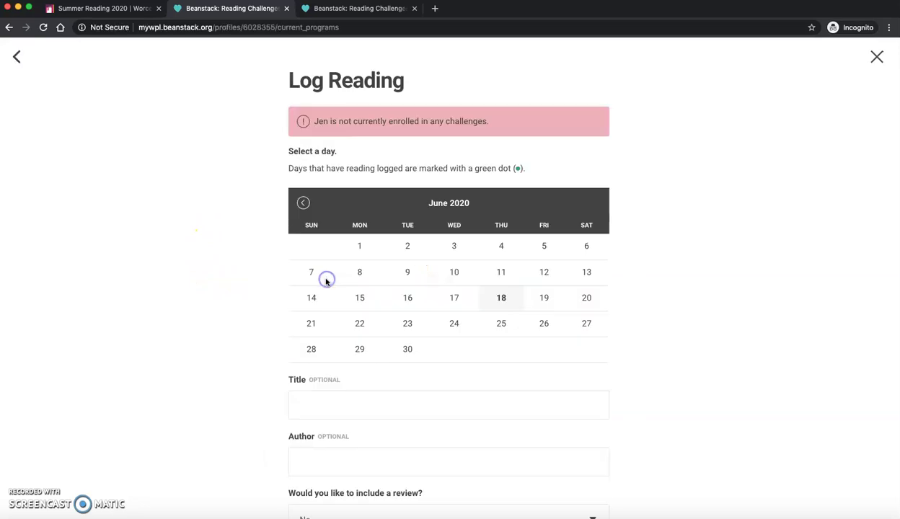
pyautogui.scroll(-2, 237, 278)
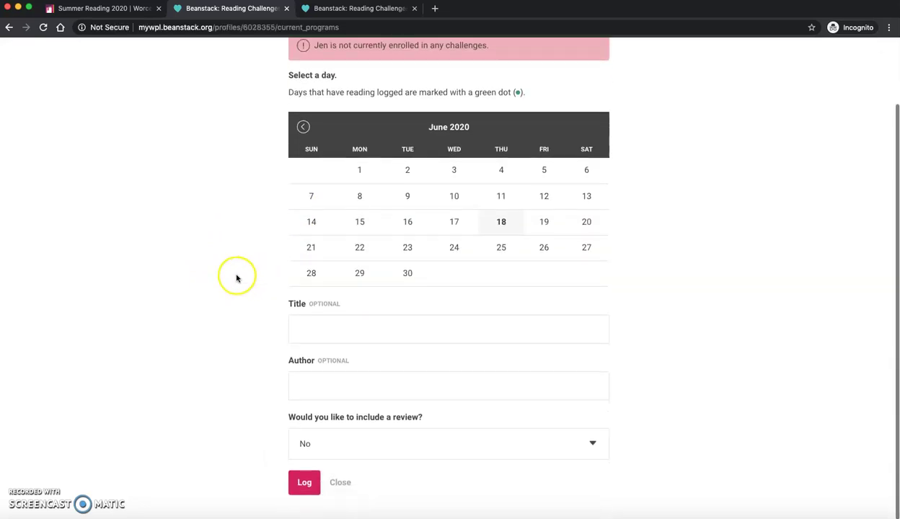
pyautogui.click(332, 325)
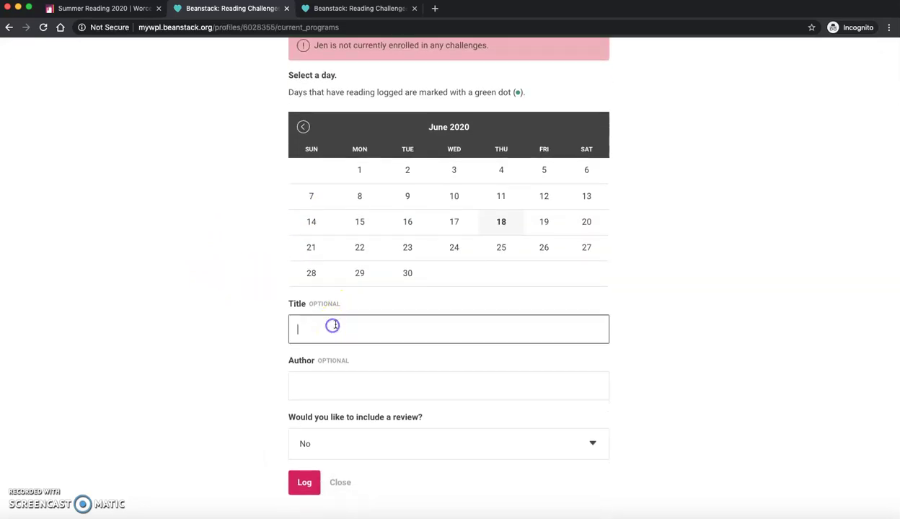
pyautogui.click(503, 225)
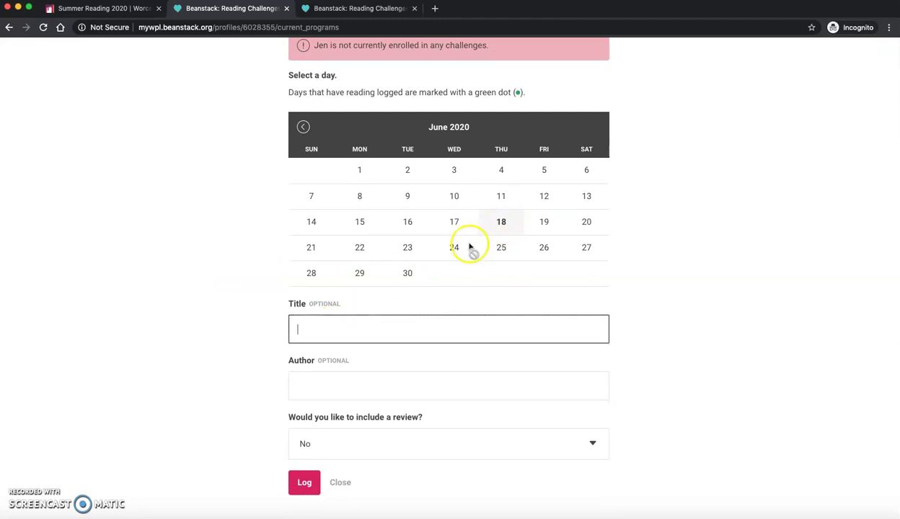
# Step: Pick The Goldfinch by Donna Tartt as the title and leave the review answer at No
pyautogui.click(341, 335)
pyautogui.write('The gol')
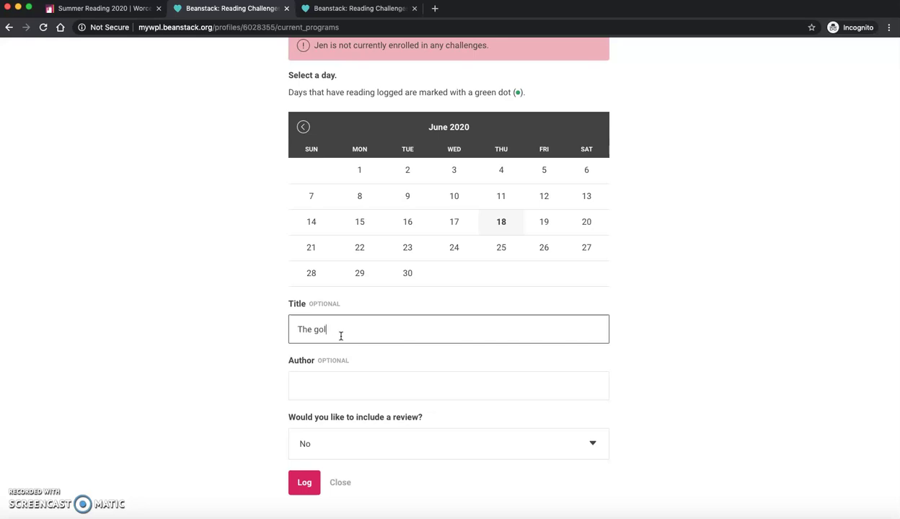
pyautogui.press('BackSpace')
pyautogui.press('BackSpace')
pyautogui.write('Goldfin')
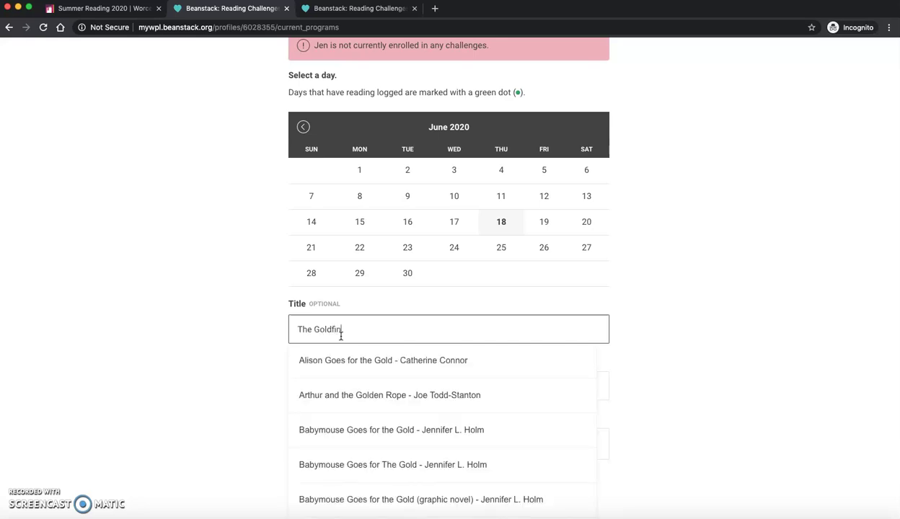
pyautogui.write('ch')
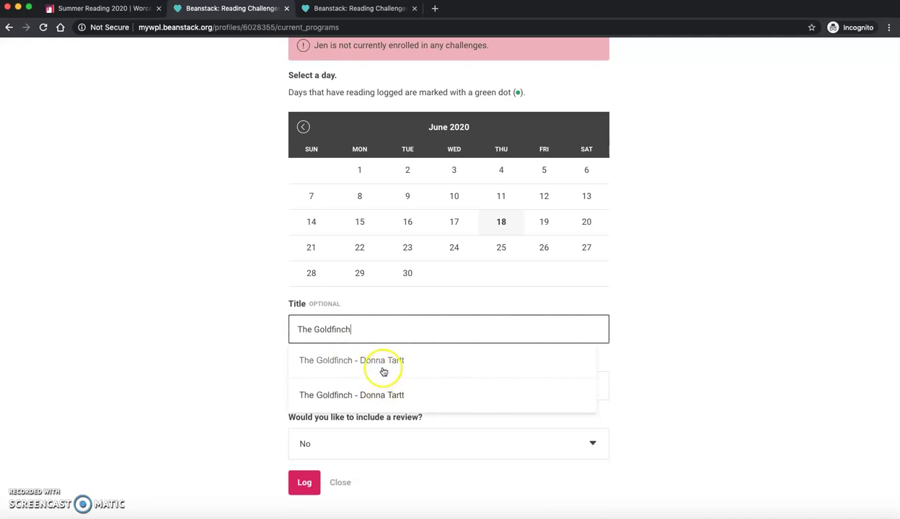
pyautogui.click(382, 366)
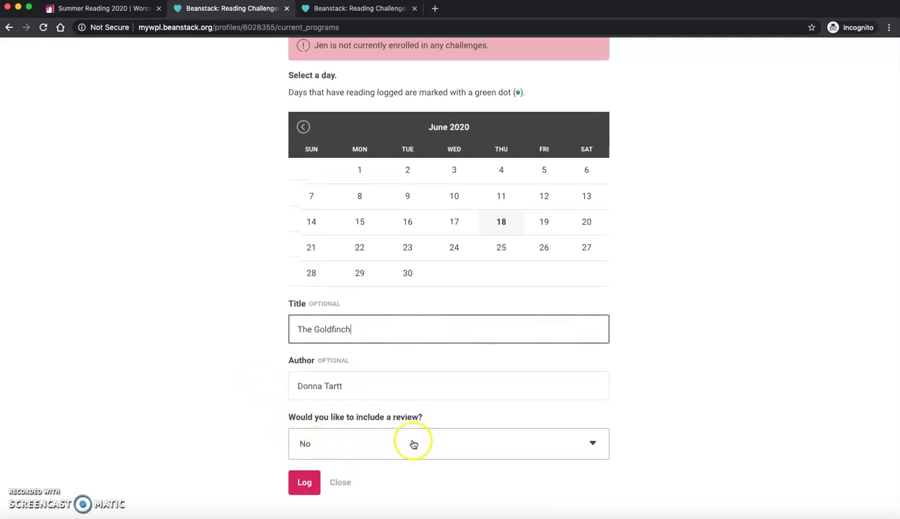
pyautogui.click(586, 443)
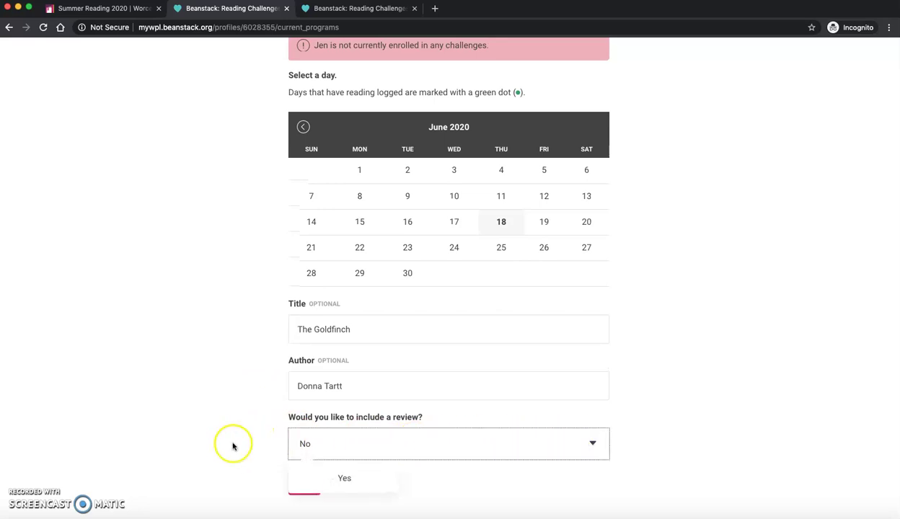
pyautogui.click(228, 445)
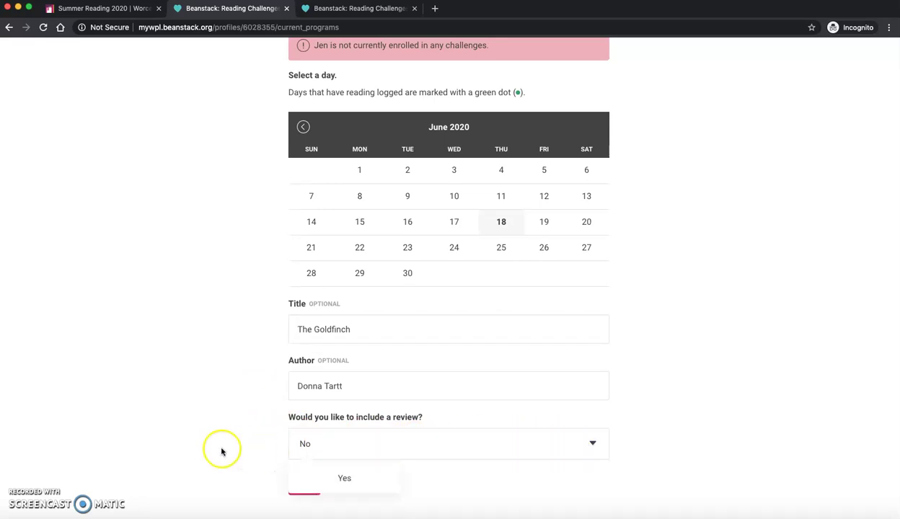
pyautogui.click(223, 482)
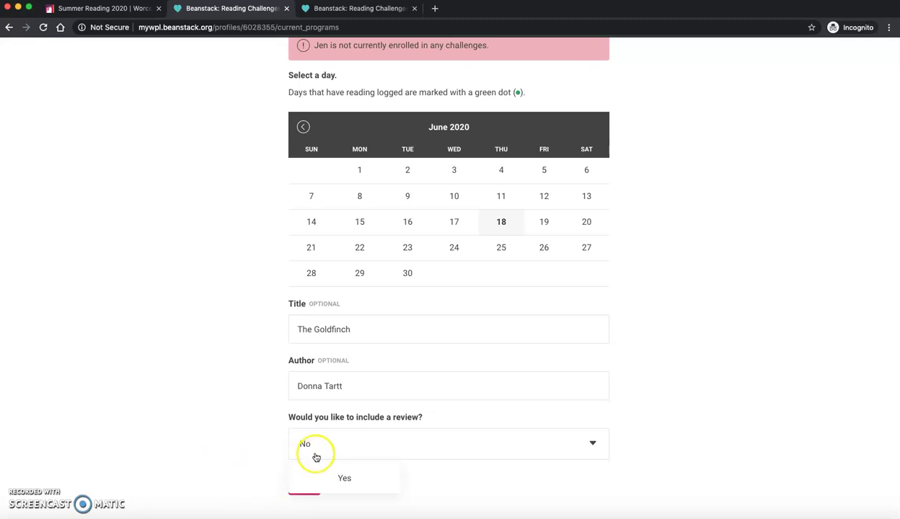
pyautogui.click(315, 447)
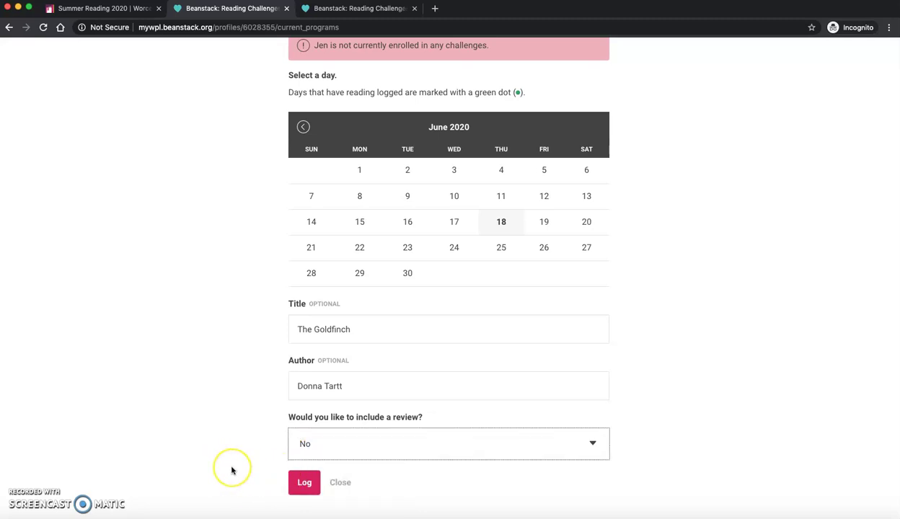
# Step: Log The Goldfinch and check the "Logged!" confirmation on the form
pyautogui.click(303, 484)
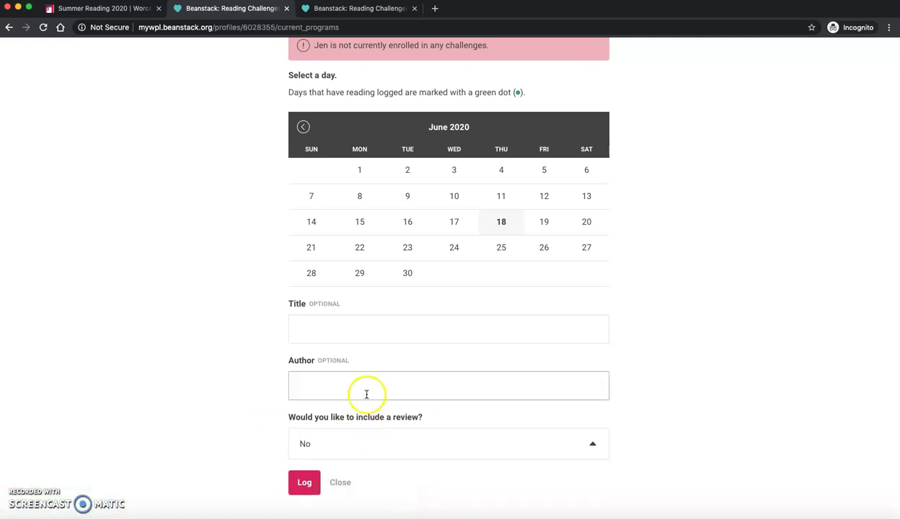
pyautogui.scroll(2, 357, 388)
pyautogui.scroll(-1, 354, 386)
pyautogui.scroll(-1, 354, 386)
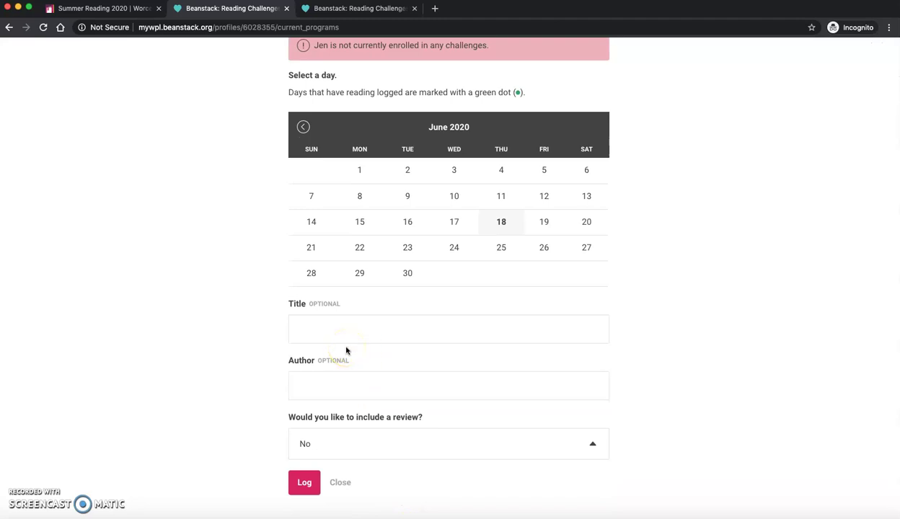
pyautogui.scroll(2, 346, 351)
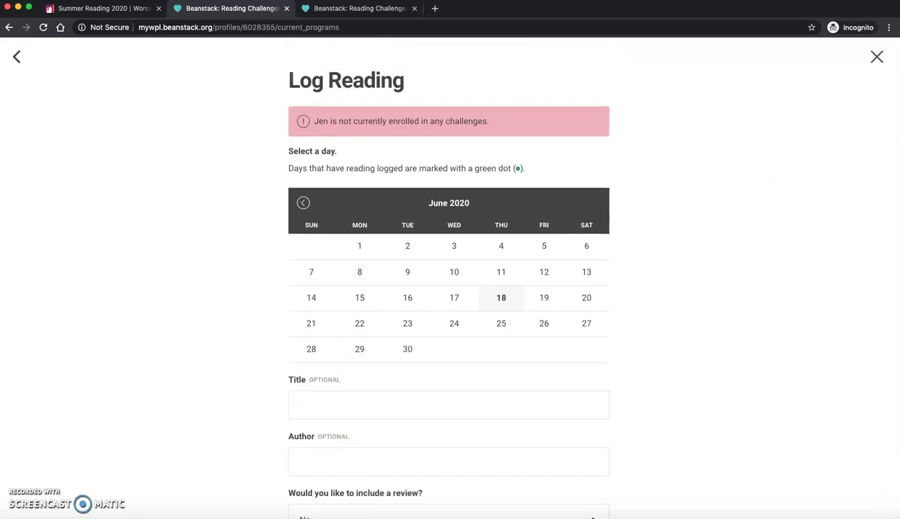
# Step: Close the log form, switch to the child's reader profile, and begin a new log entry
pyautogui.click(876, 57)
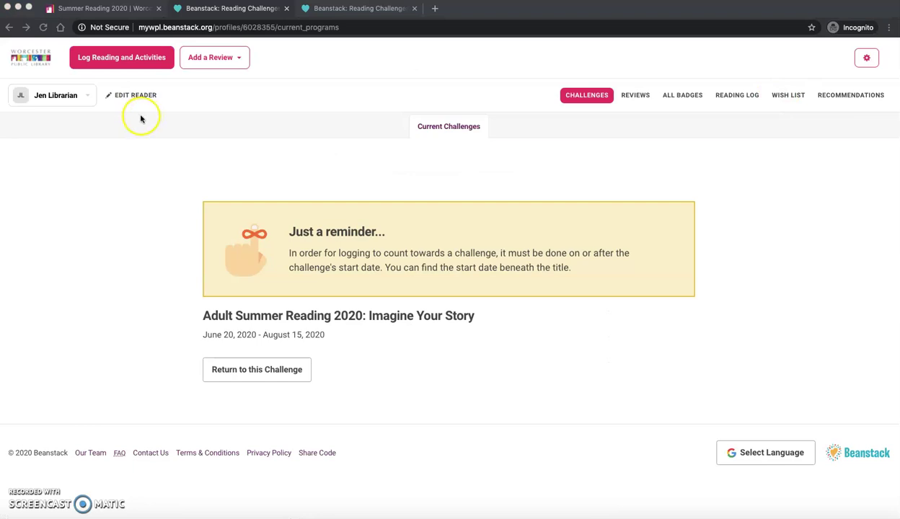
pyautogui.click(89, 98)
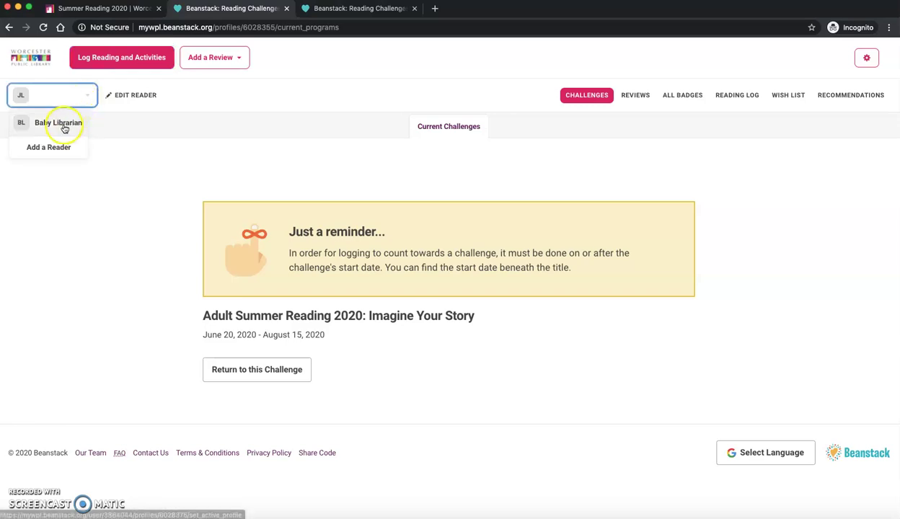
pyautogui.click(60, 125)
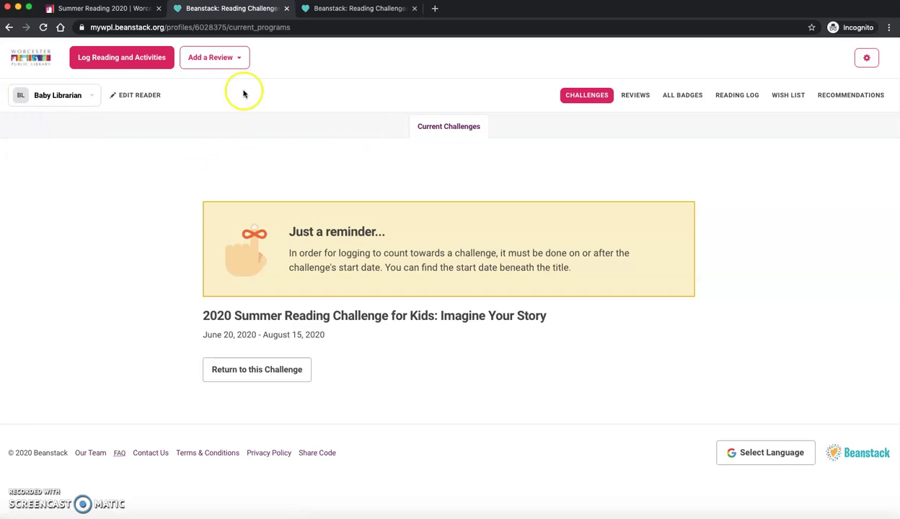
pyautogui.click(118, 57)
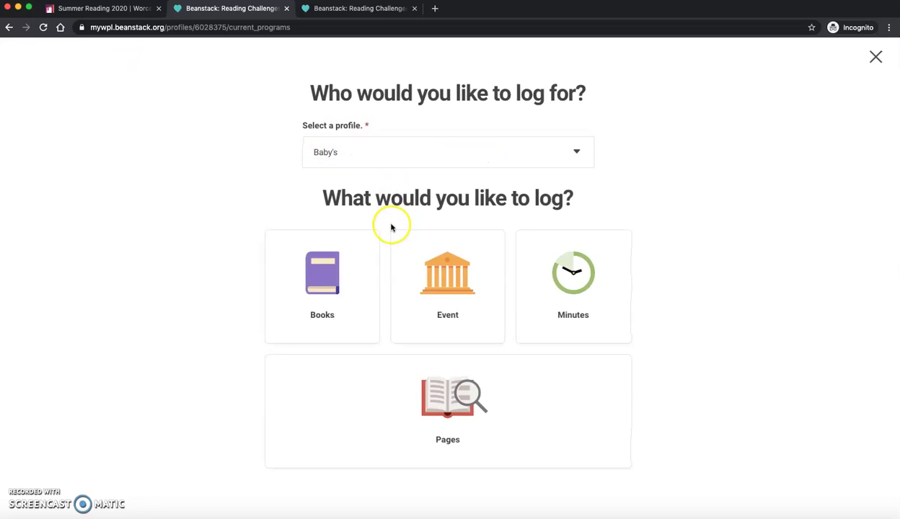
# Step: Choose Minutes and enter 20 as the time spent reading
pyautogui.click(579, 289)
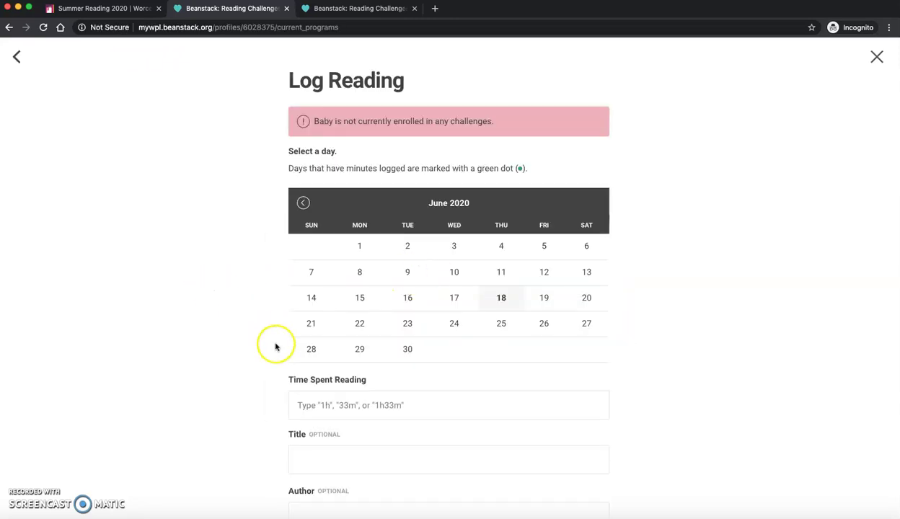
pyautogui.scroll(-1, 275, 347)
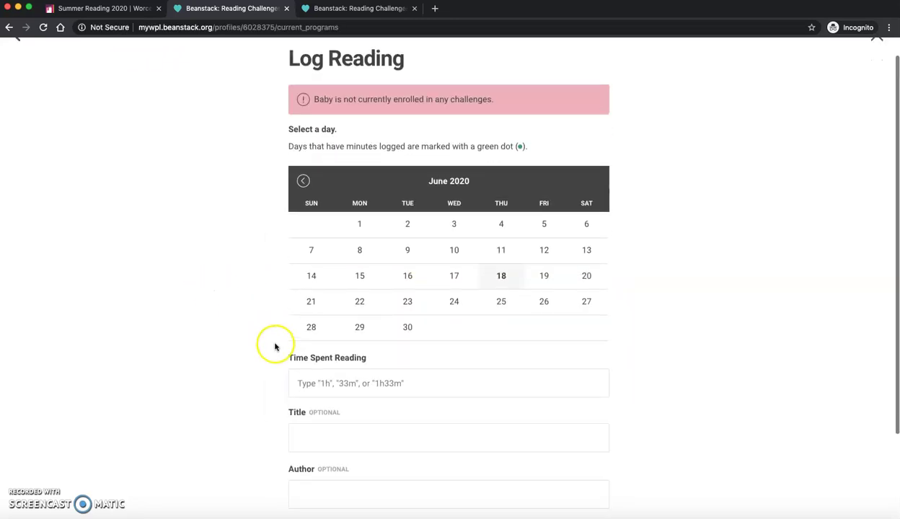
pyautogui.click(394, 375)
pyautogui.write('20m')
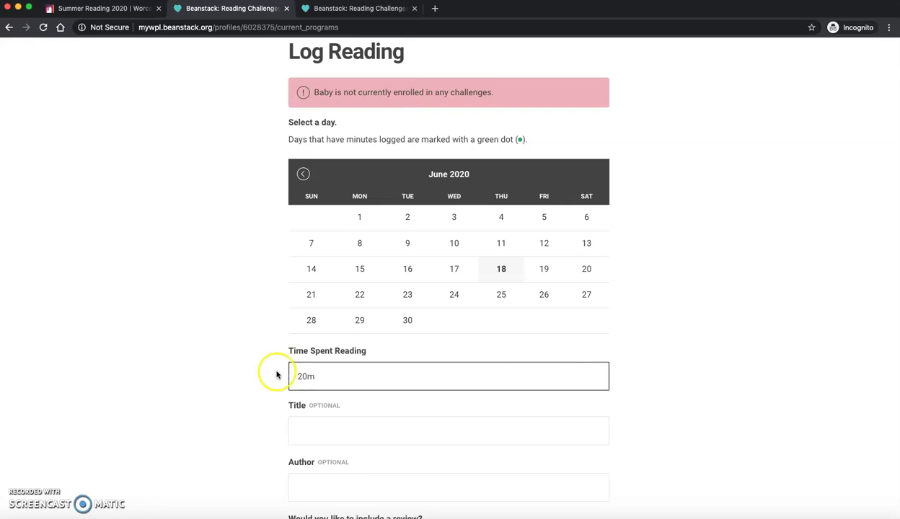
# Step: Select Goodnight Moon by Margaret Wise Brown as the title and log the entry
pyautogui.scroll(-2, 274, 375)
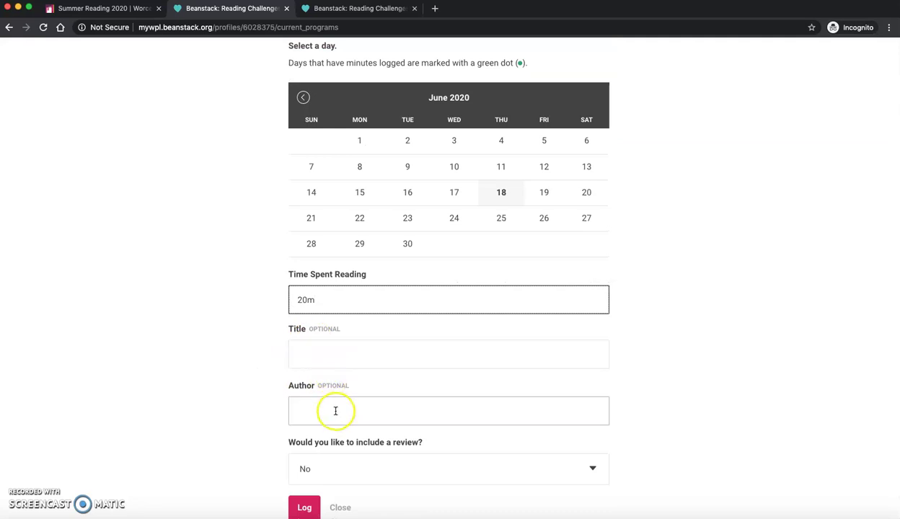
pyautogui.click(352, 355)
pyautogui.write('Goodnight')
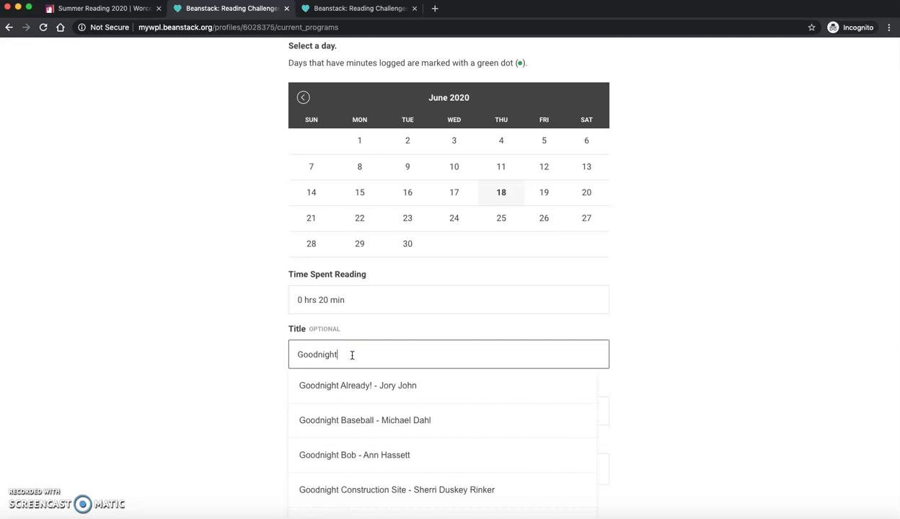
pyautogui.write(' M')
pyautogui.write('oon')
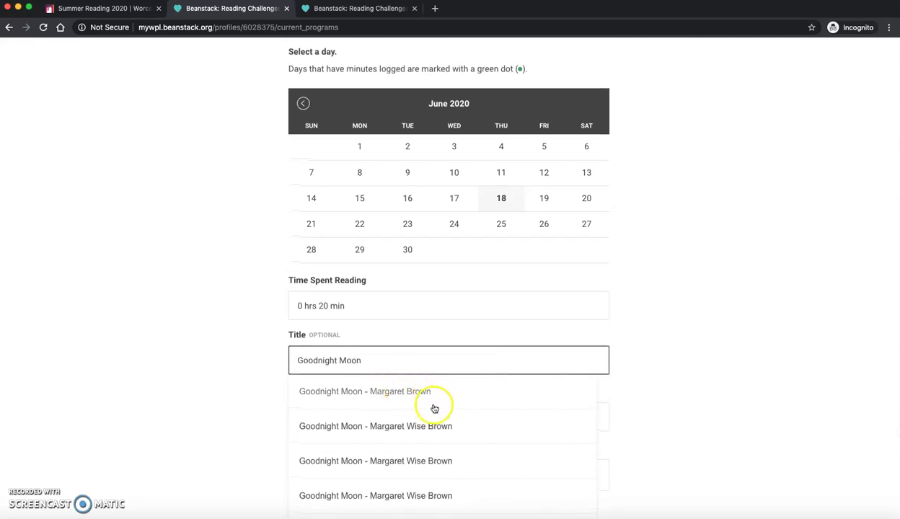
pyautogui.click(432, 427)
pyautogui.scroll(-1, 267, 421)
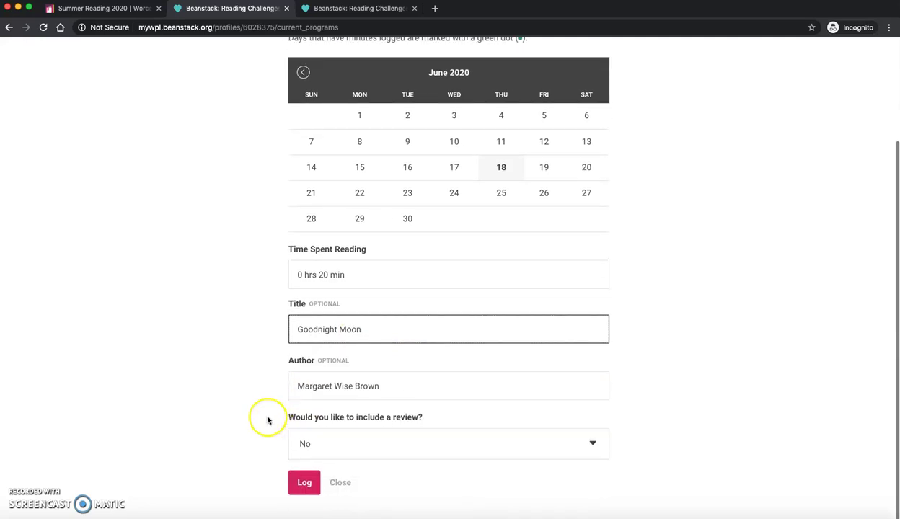
pyautogui.click(304, 482)
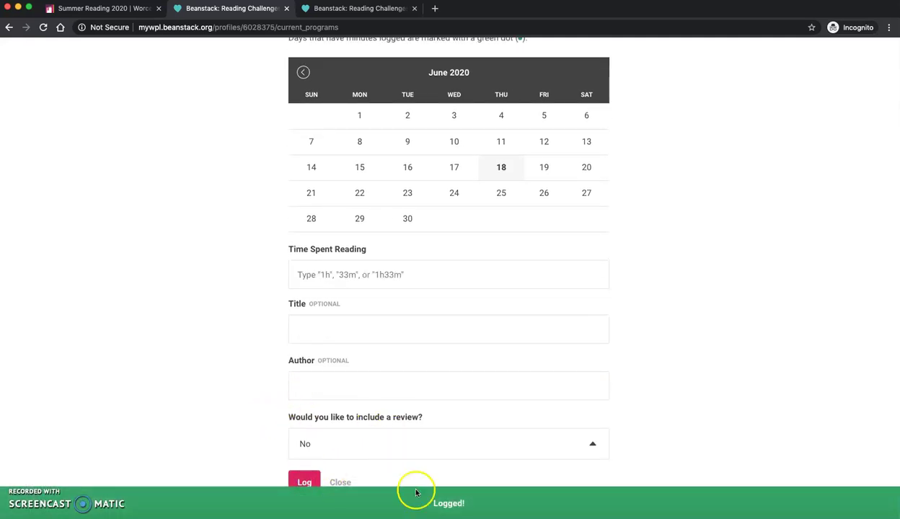
pyautogui.scroll(3, 388, 337)
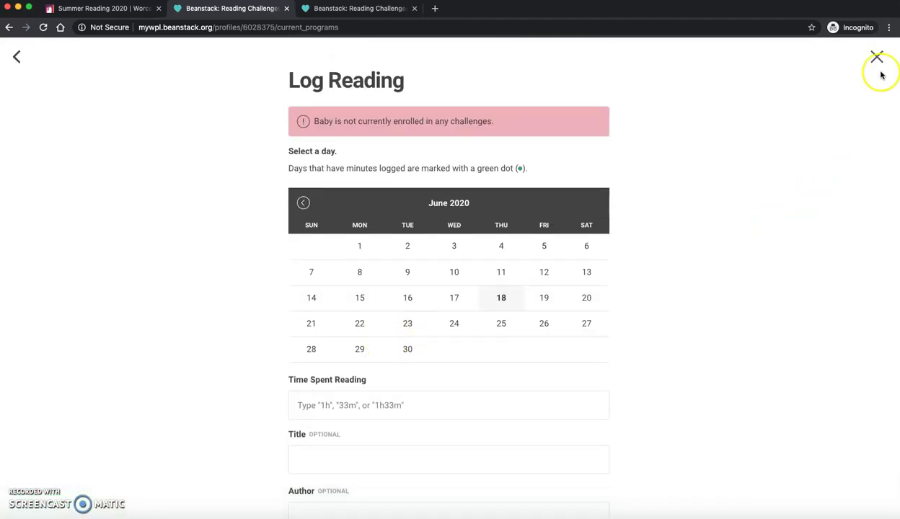
# Step: Close the Log Reading form with its top-right X
pyautogui.click(877, 56)
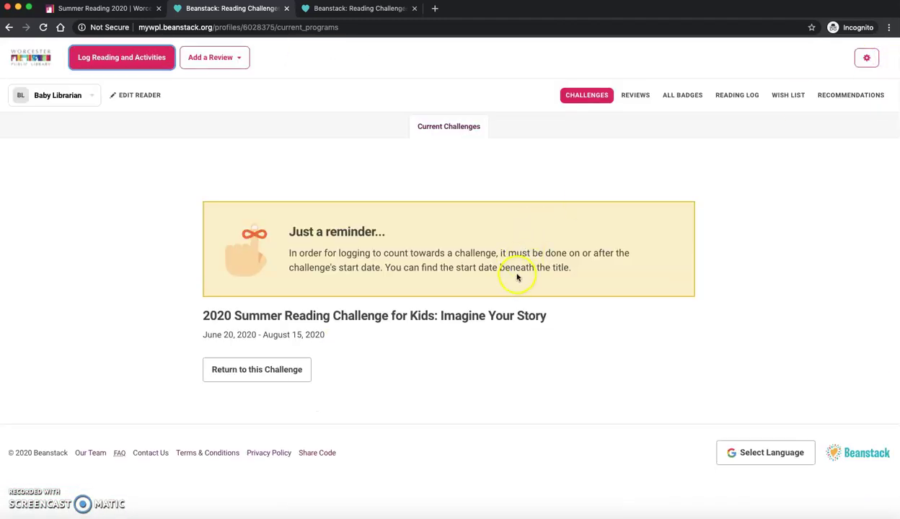